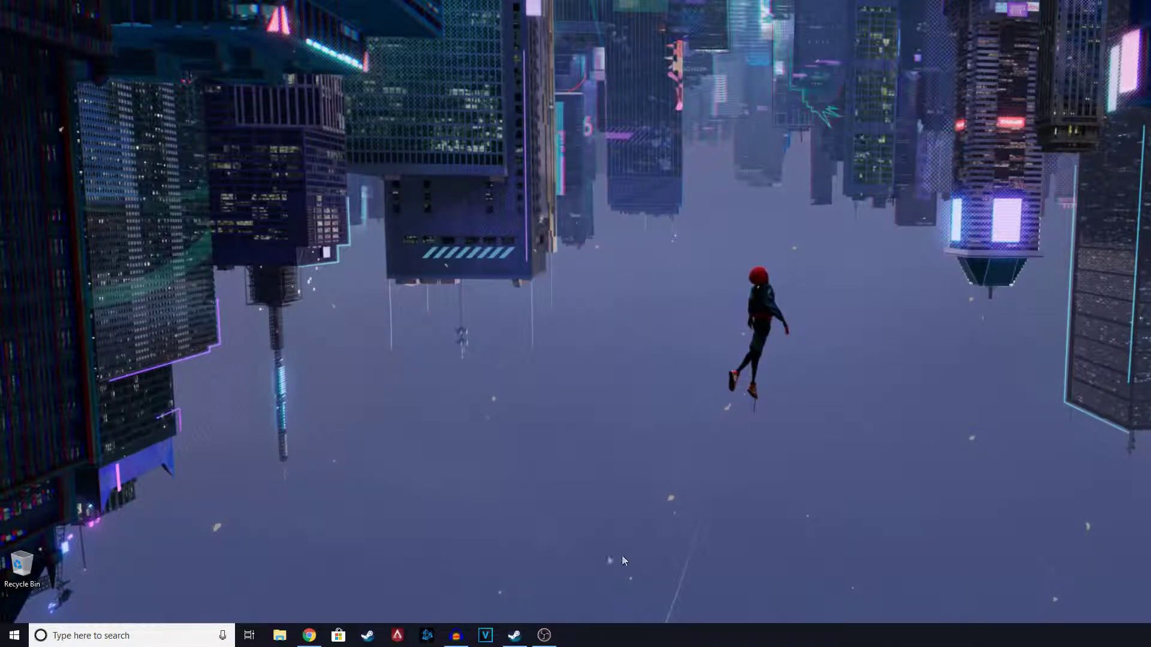
Step: Switch to Steam and start a backup of the currently installed programs
click(525, 639)
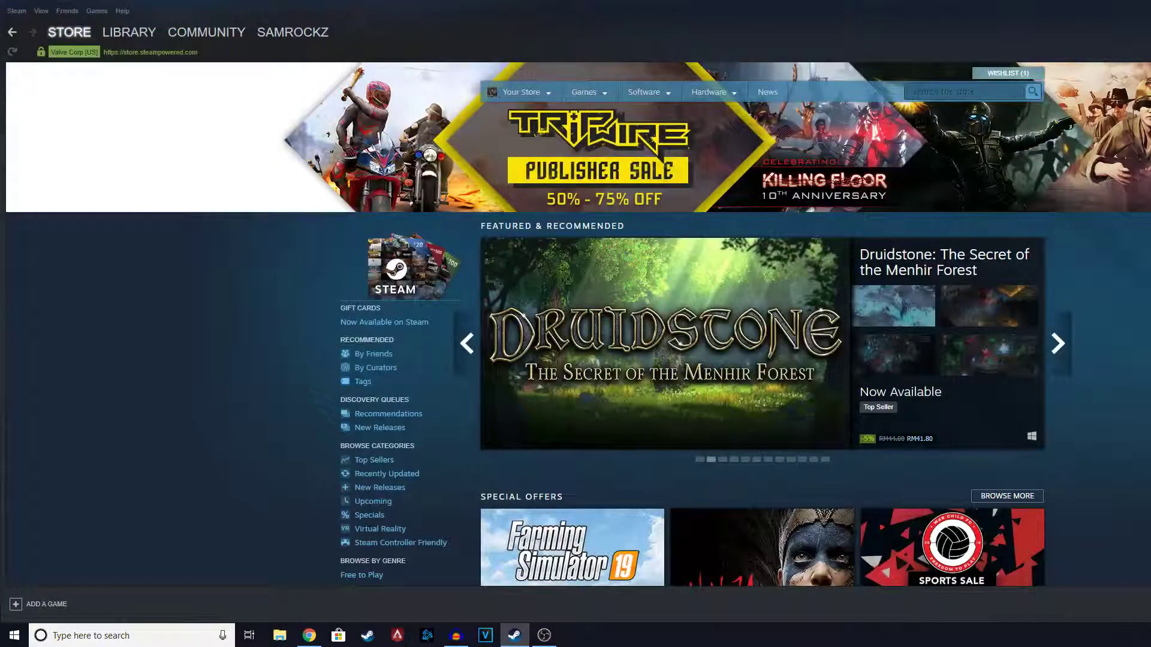
click(30, 12)
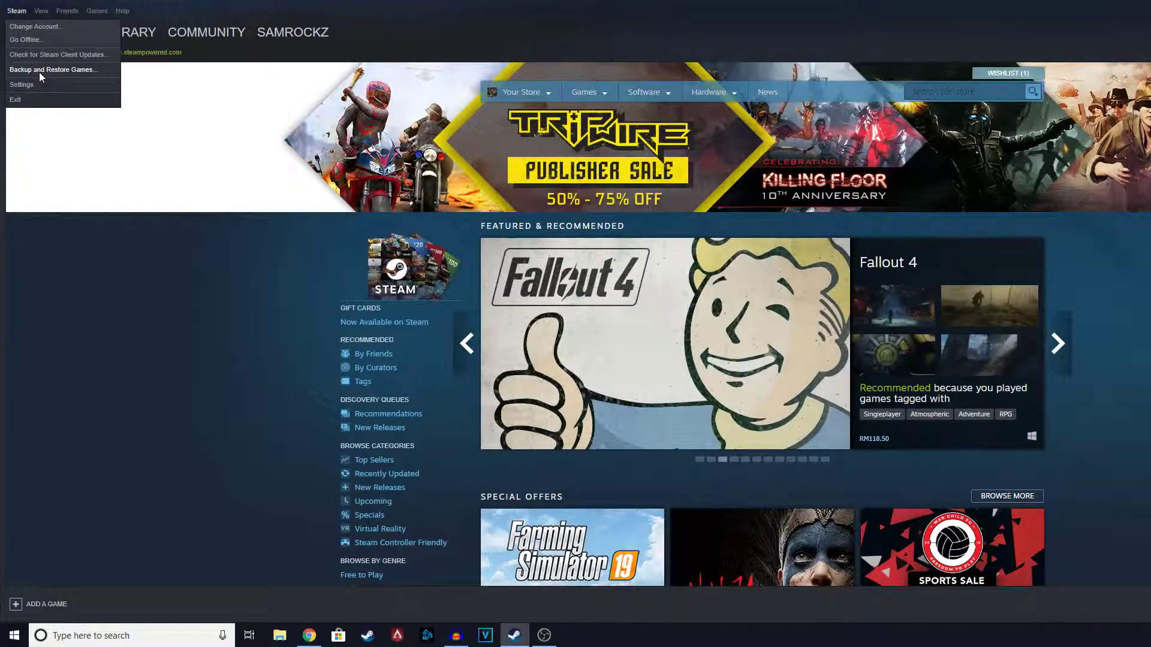
click(36, 71)
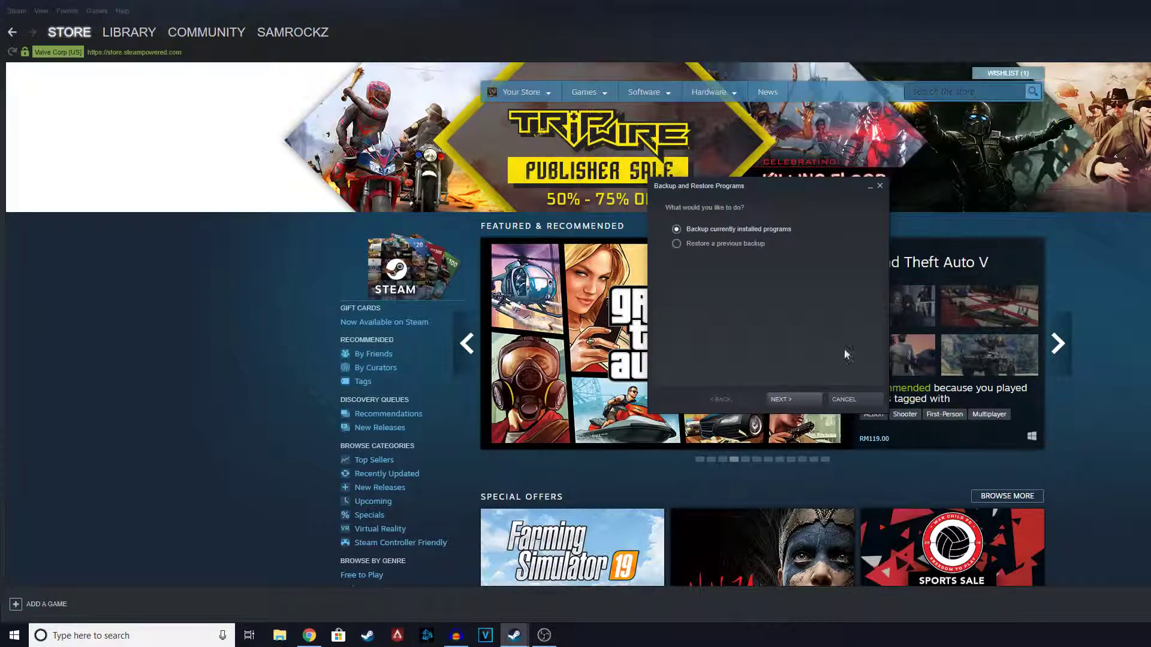
click(805, 402)
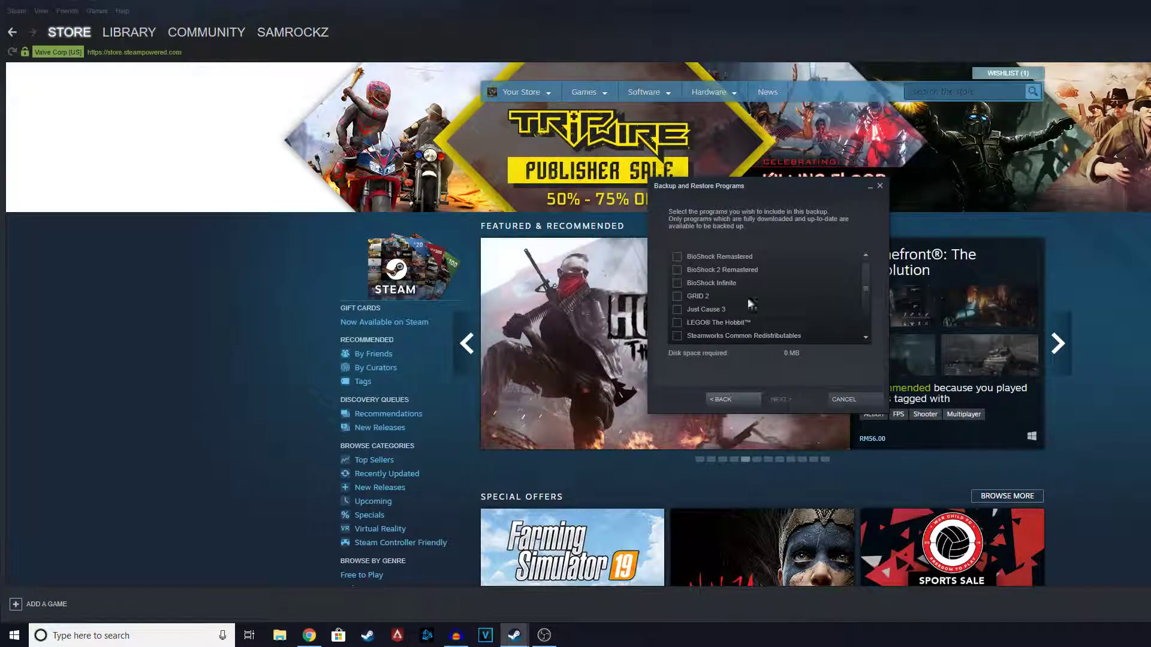
Step: Include only Wallpaper Engine in the backup and proceed to the destination choice
scroll(757, 292, down, 2)
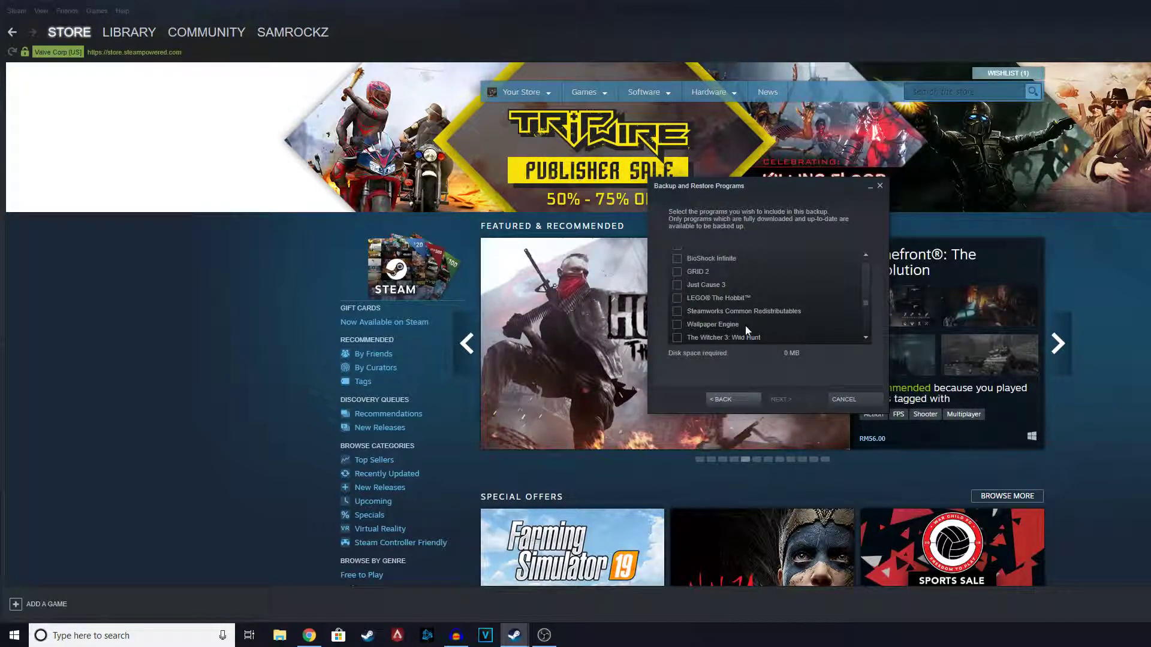
click(736, 325)
scroll(761, 325, up, 2)
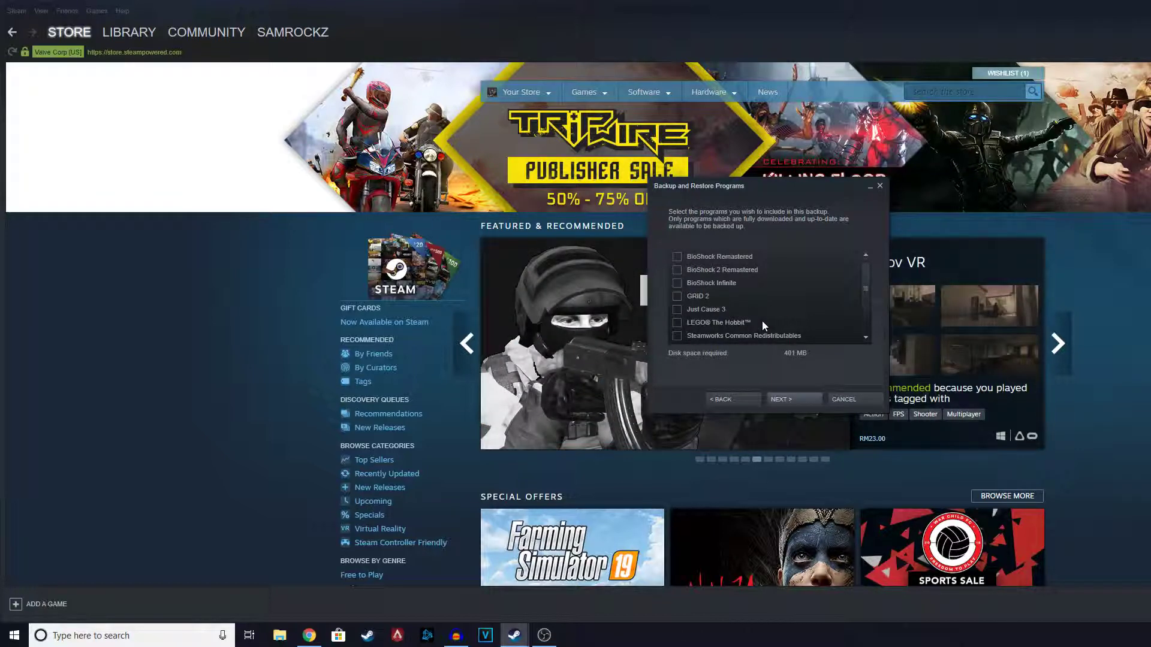
scroll(763, 309, down, 2)
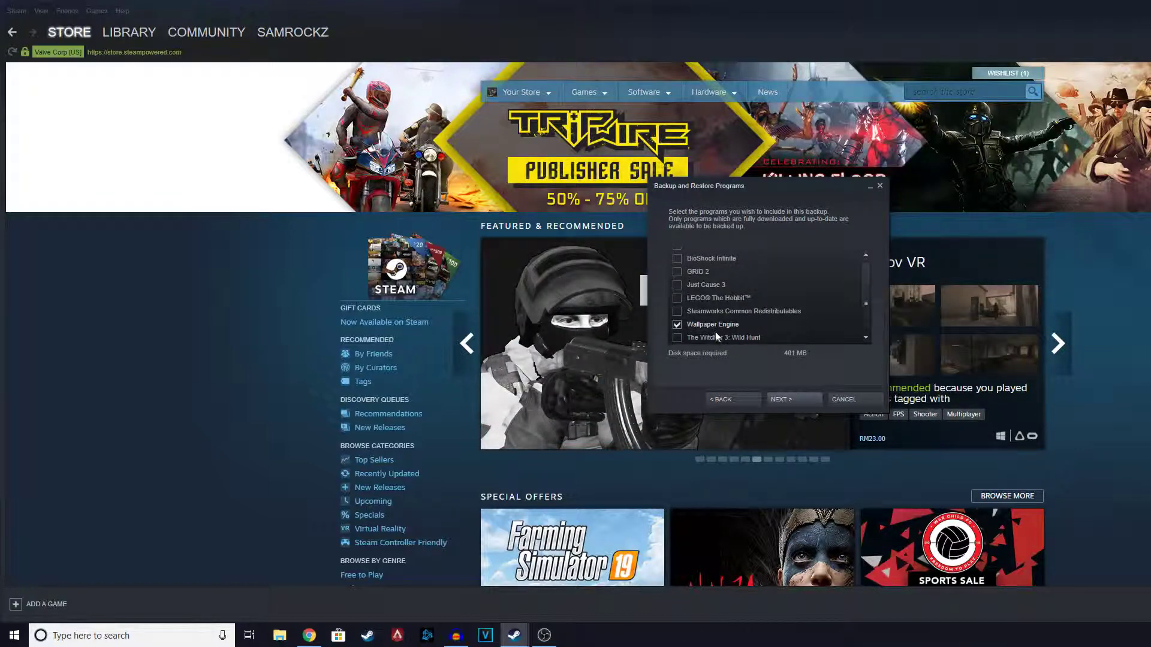
scroll(717, 333, up, 2)
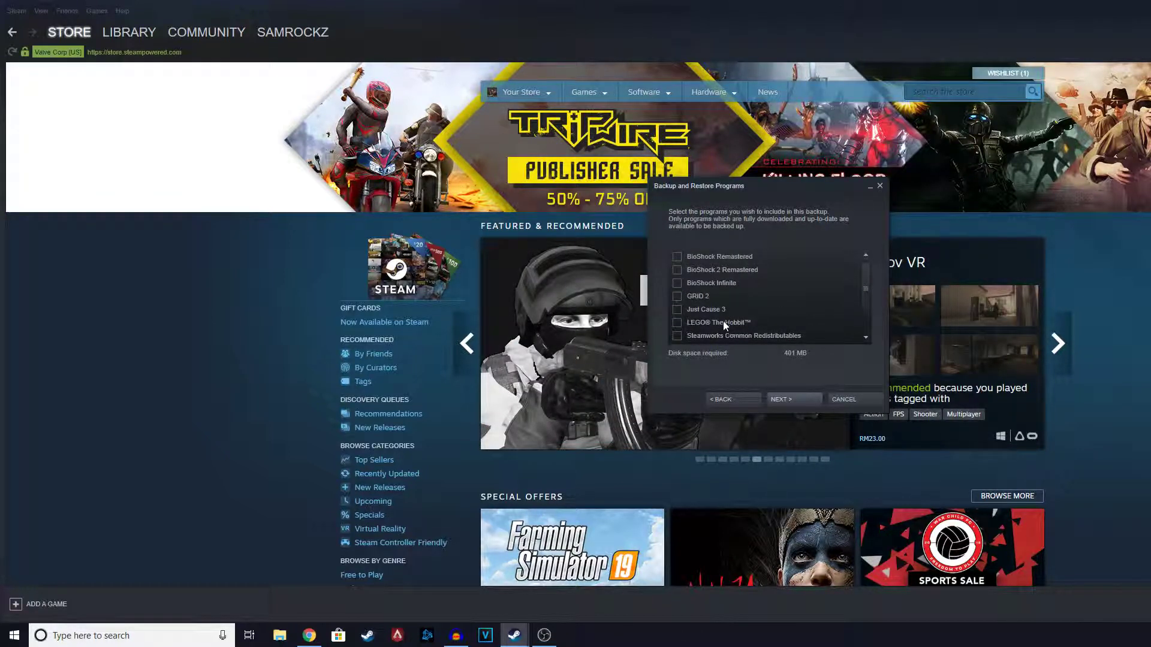
click(705, 296)
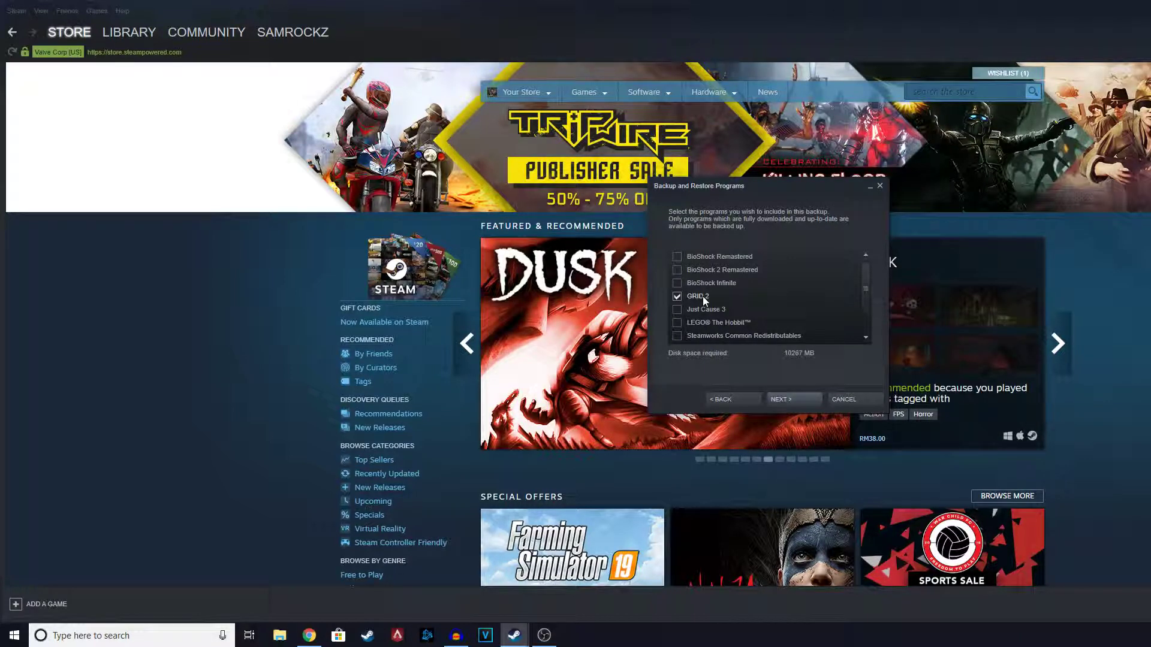
click(704, 297)
scroll(708, 300, down, 2)
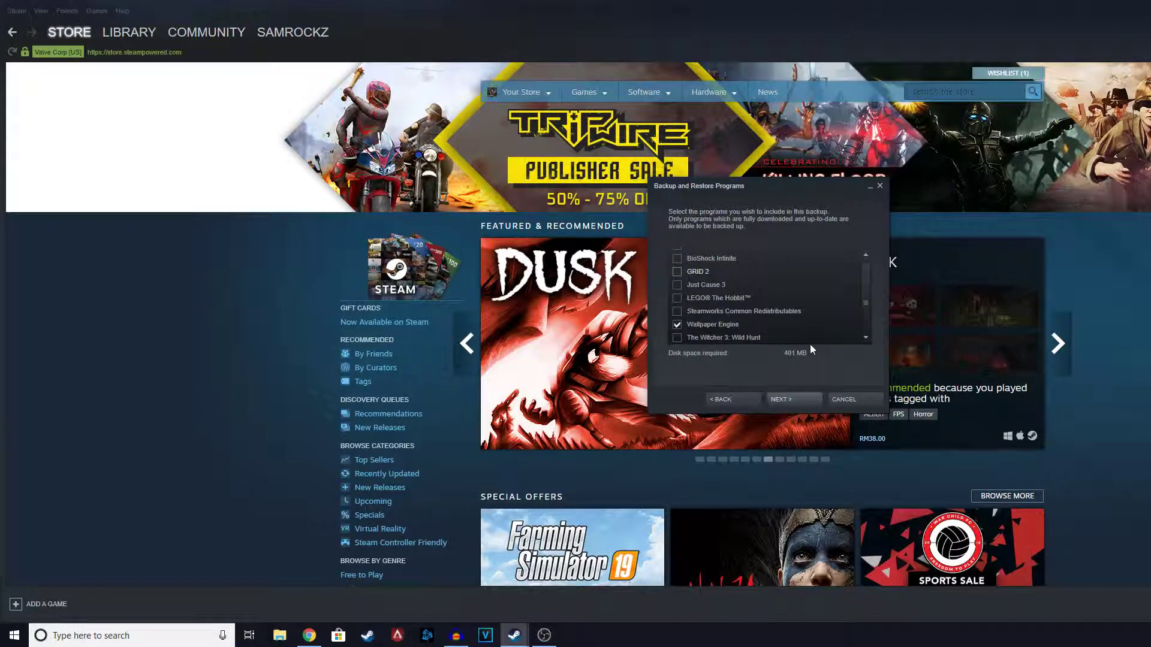
click(806, 399)
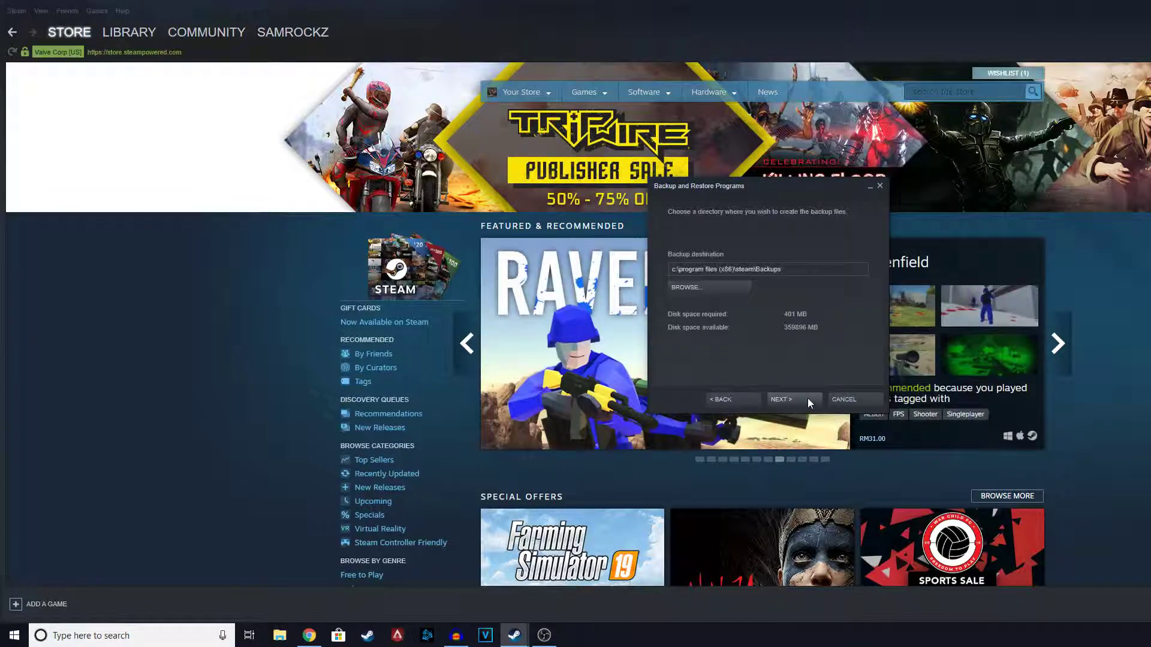
Step: Create a folder named "Steam backups" on drive D: and use it as the backup destination
click(745, 288)
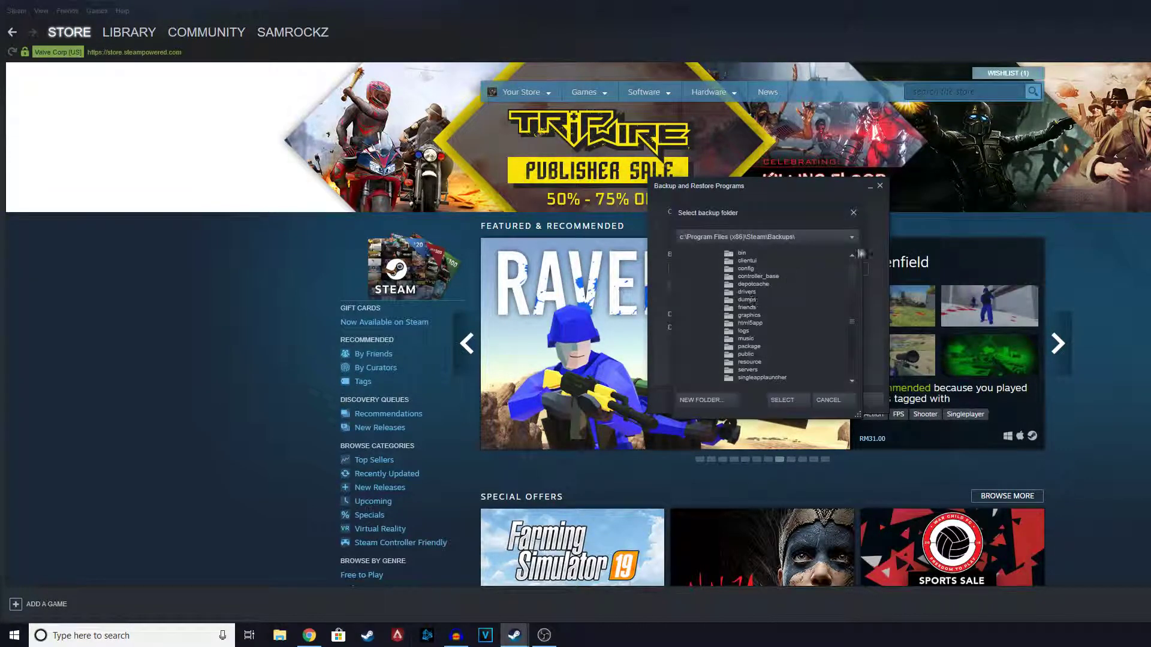
click(853, 212)
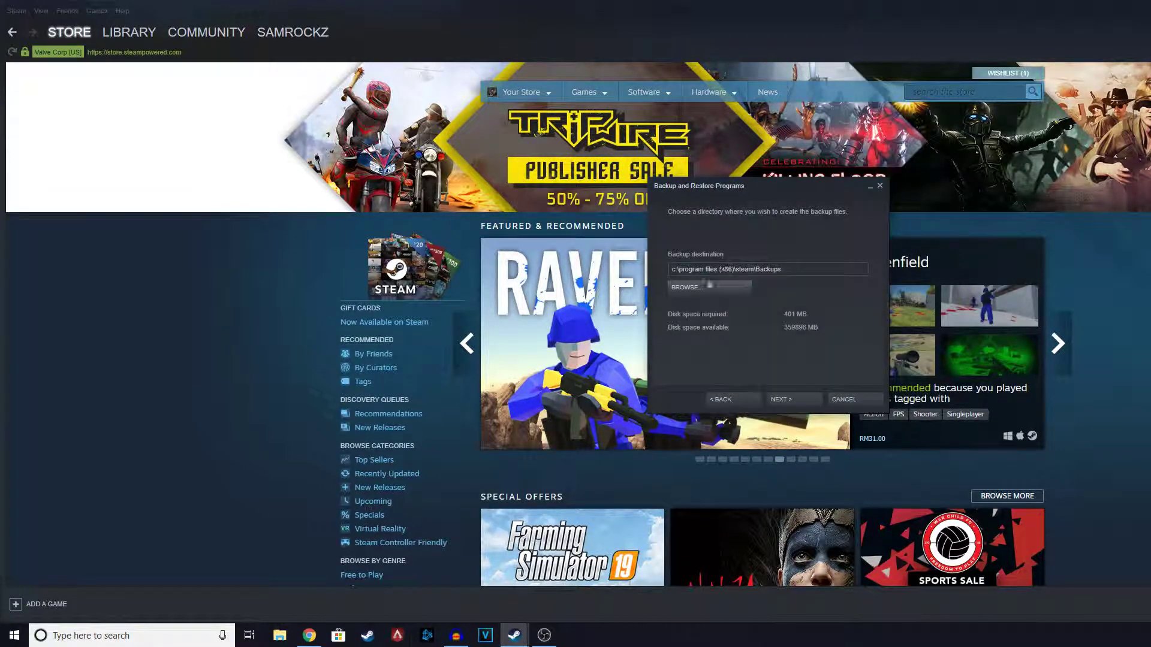
scroll(788, 305, down, 5)
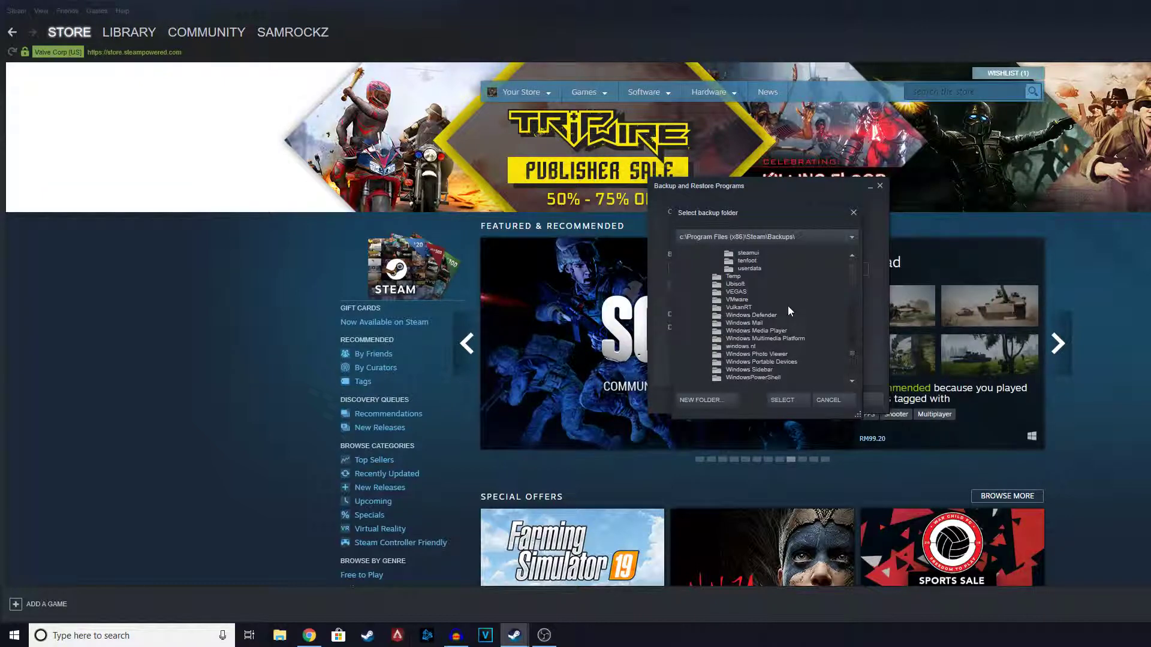
click(798, 238)
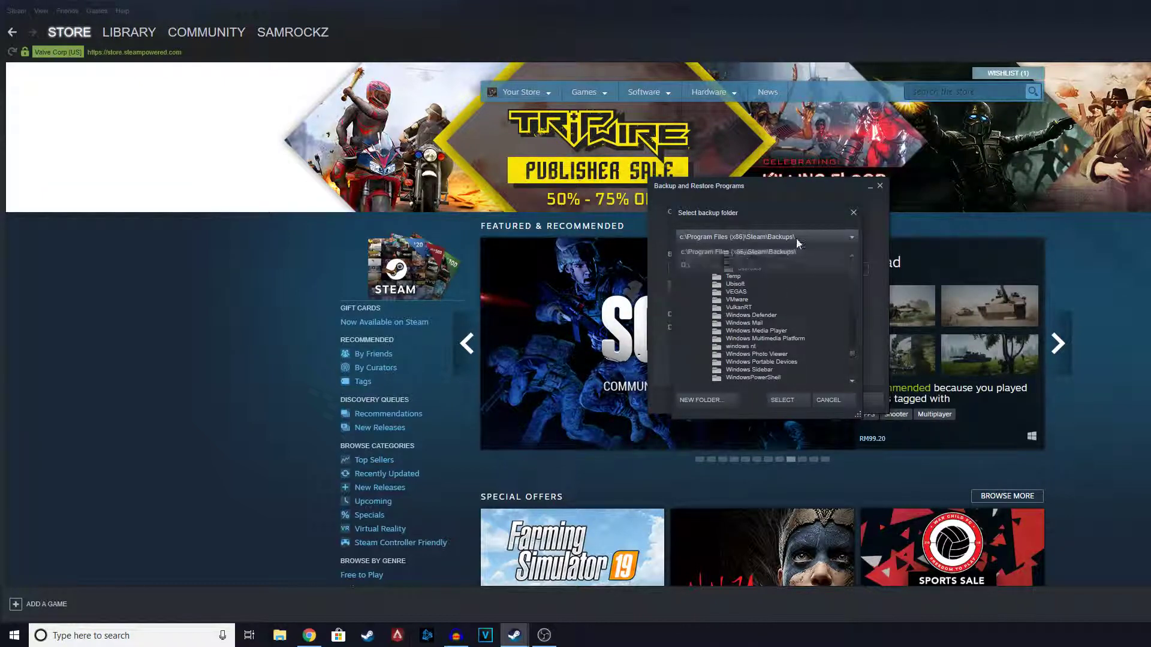
click(747, 265)
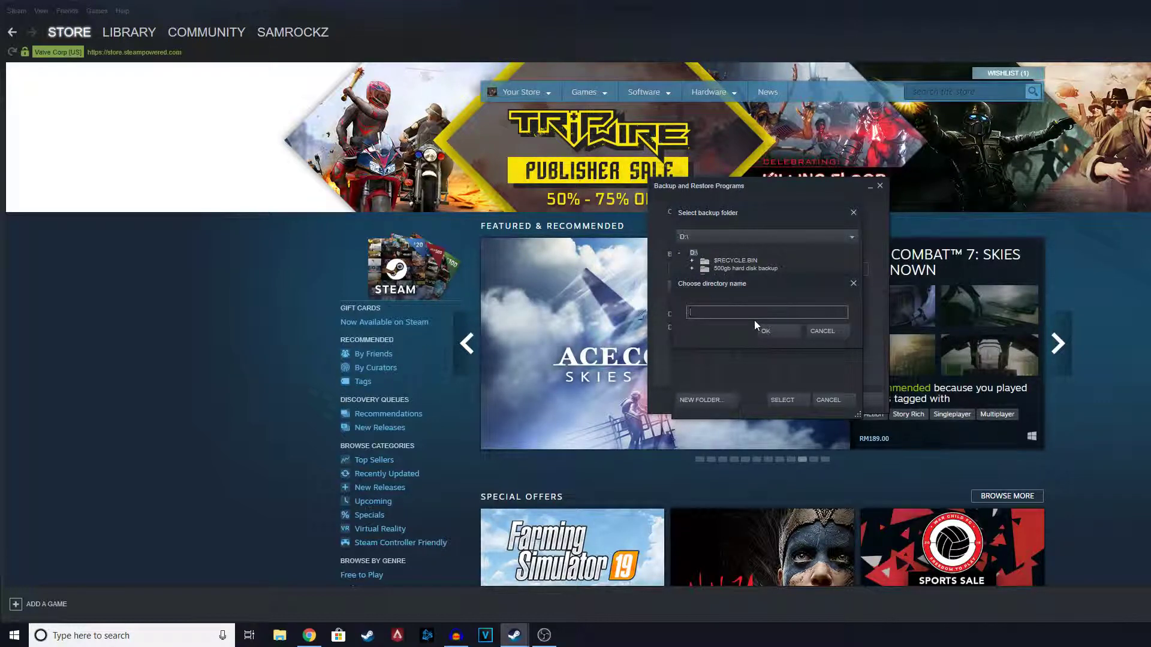
text(Steam backups)
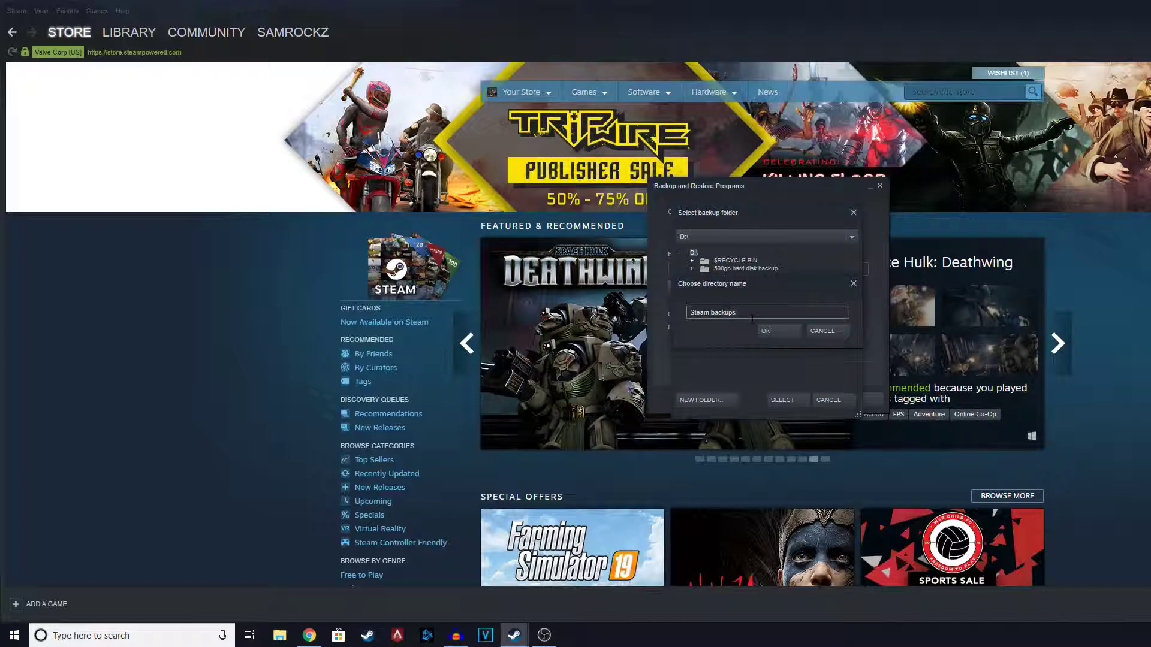
click(783, 333)
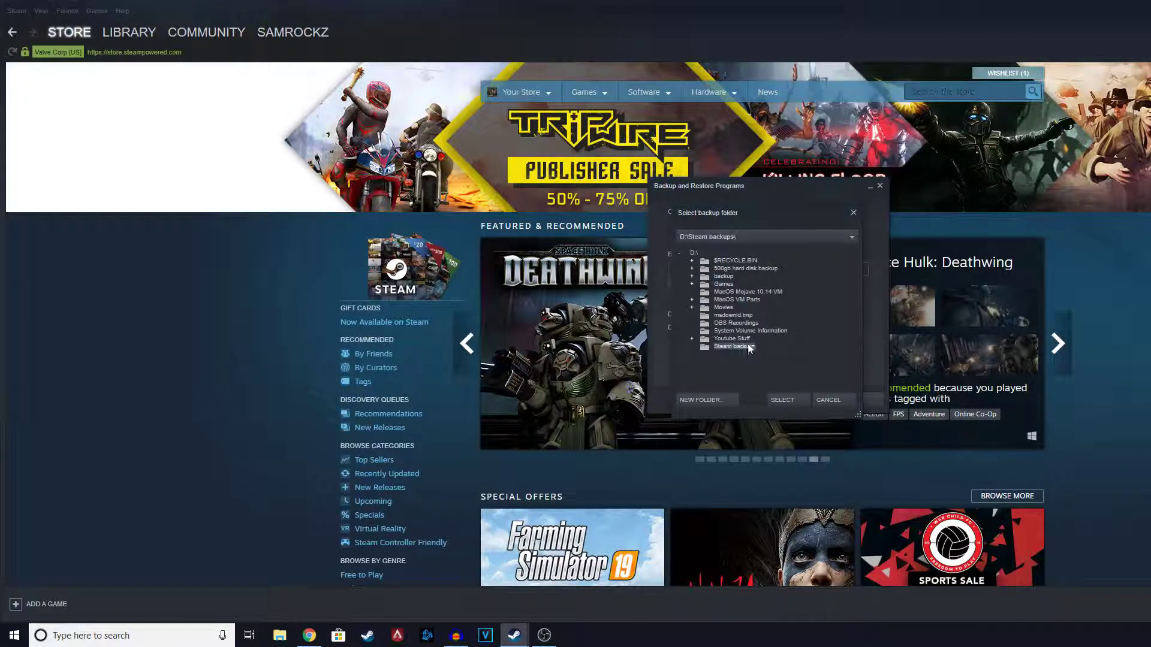
click(782, 400)
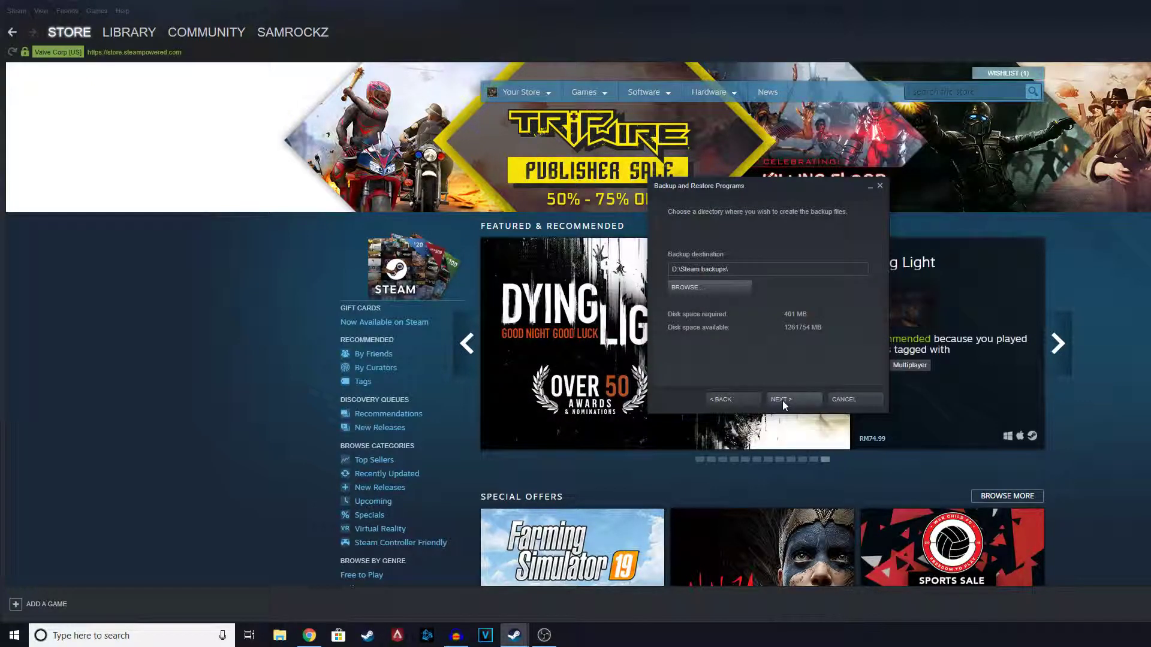
click(791, 397)
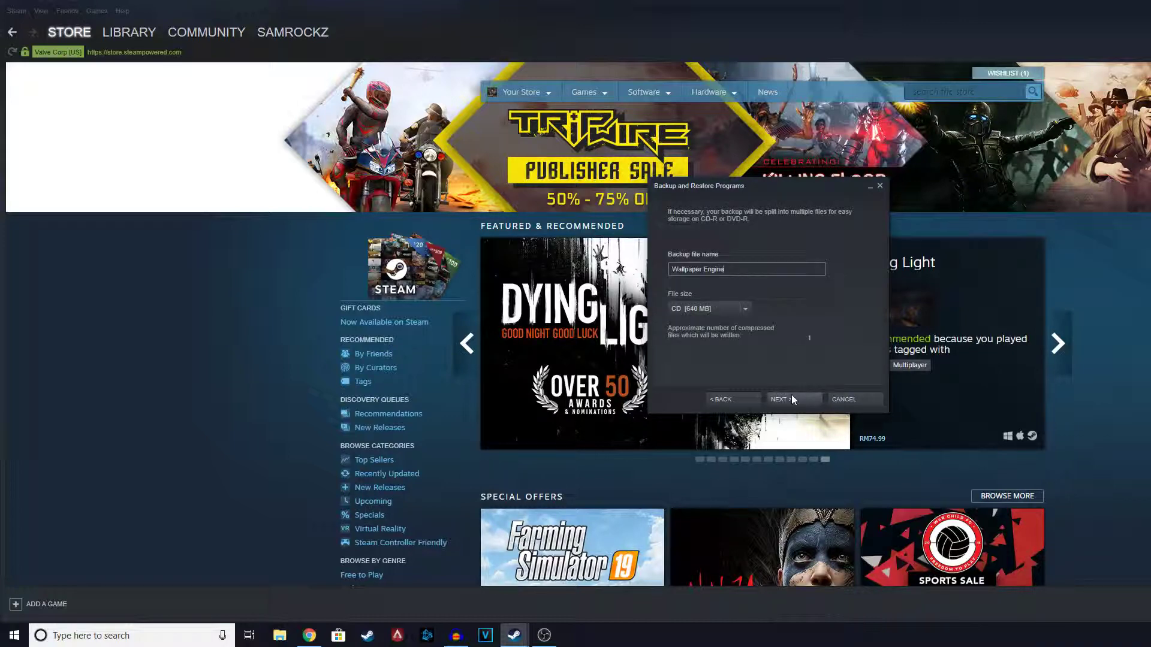
Step: Set the backup file size to CD [640 MB], run the Wallpaper Engine backup and finish the wizard
click(740, 313)
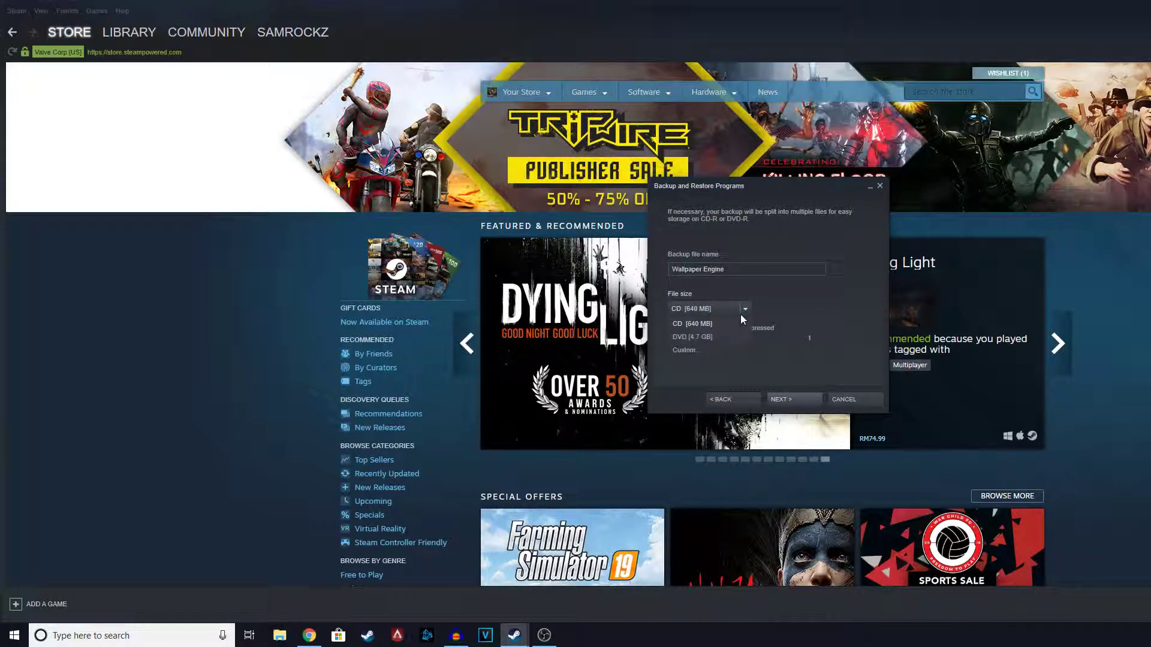
click(711, 324)
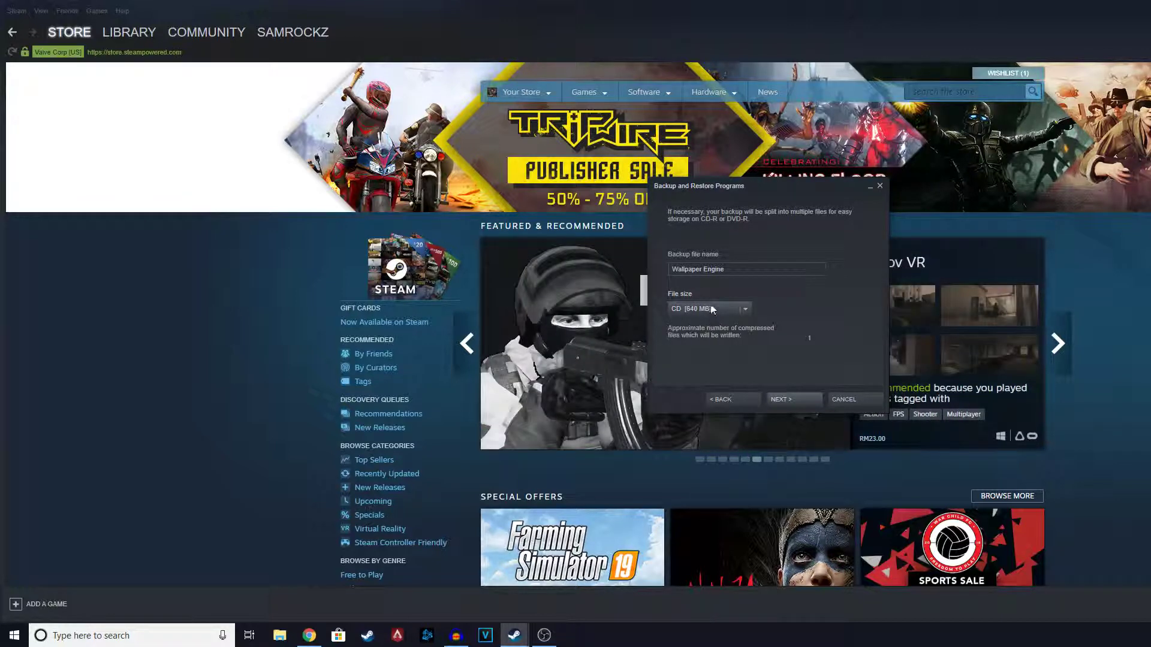
click(803, 398)
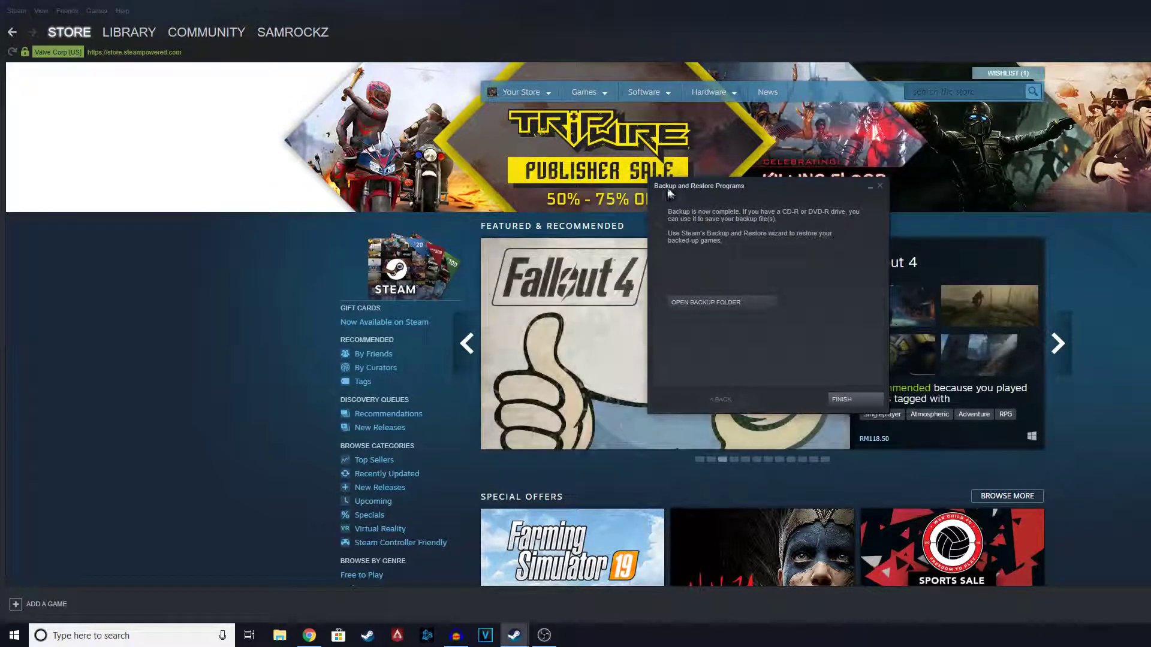
drag(673, 185, 676, 178)
click(843, 395)
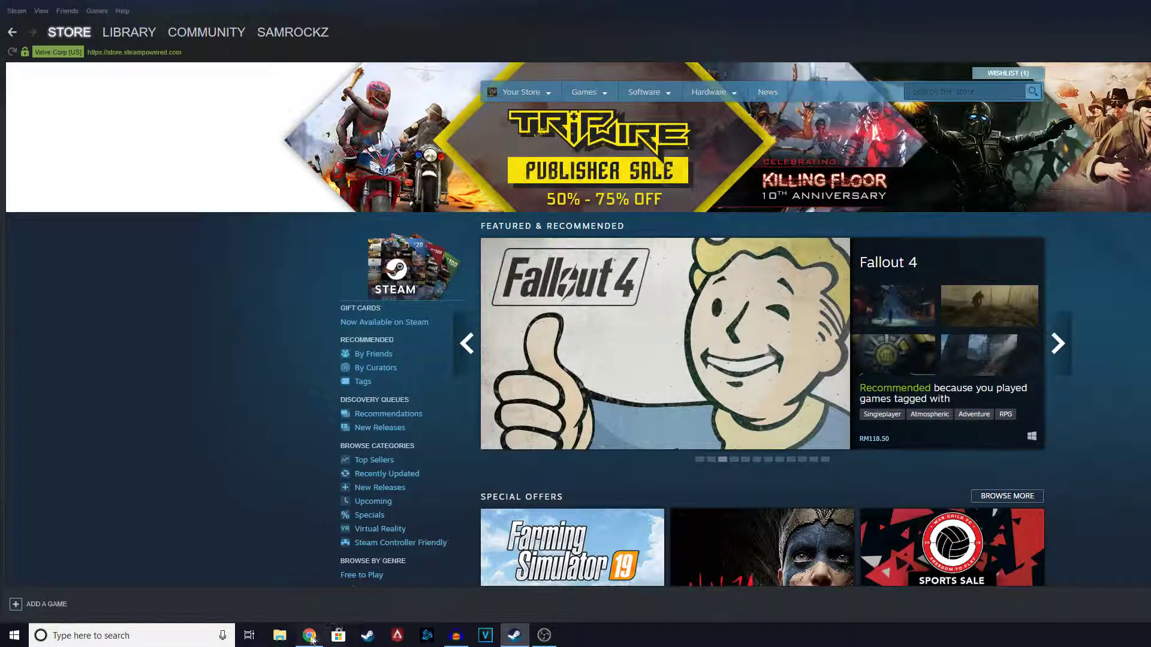
Step: Switch to File Explorer and examine the backup files in Disk_1 inside D:\Steam backups\Wallpaper Engine
click(275, 641)
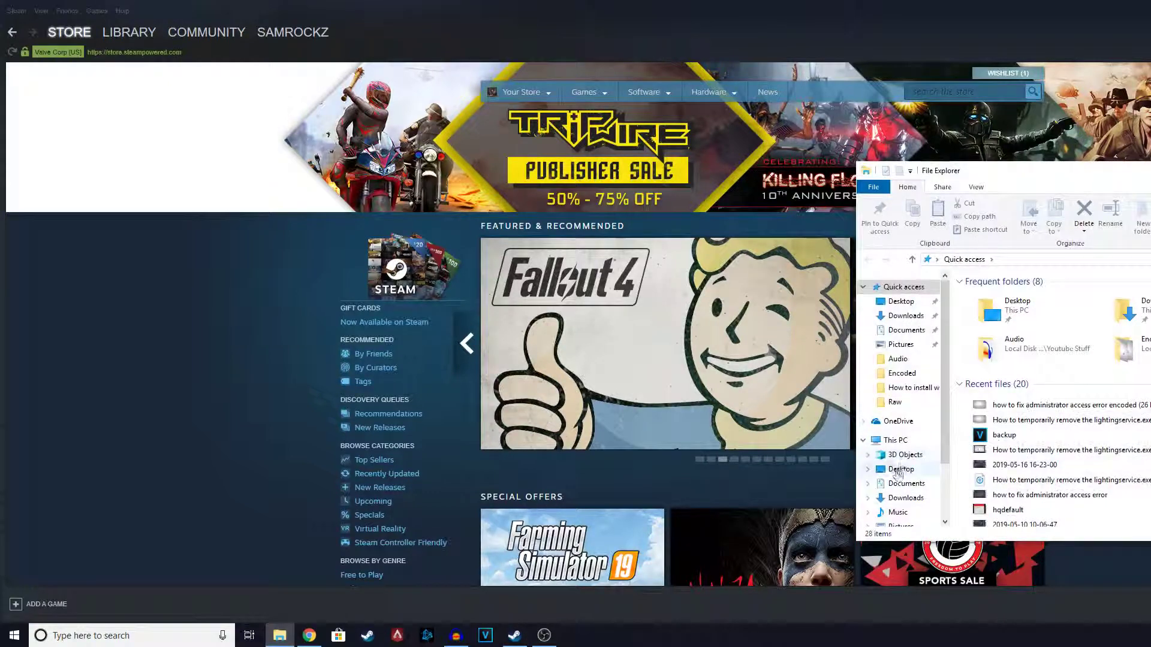
click(910, 489)
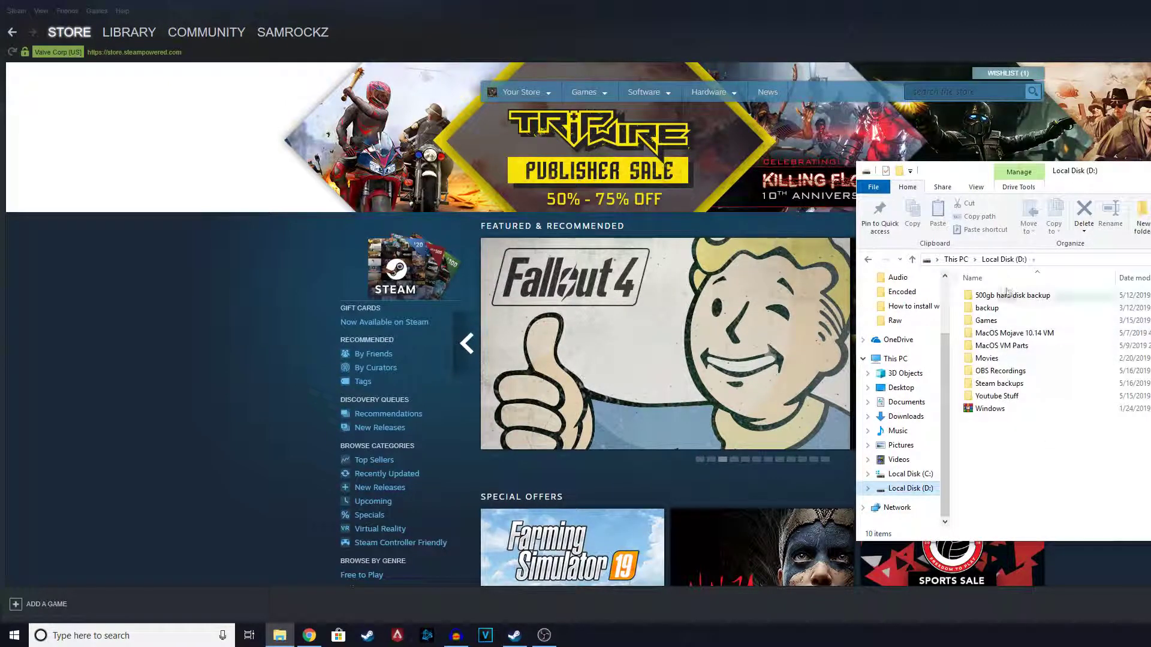
double_click(995, 384)
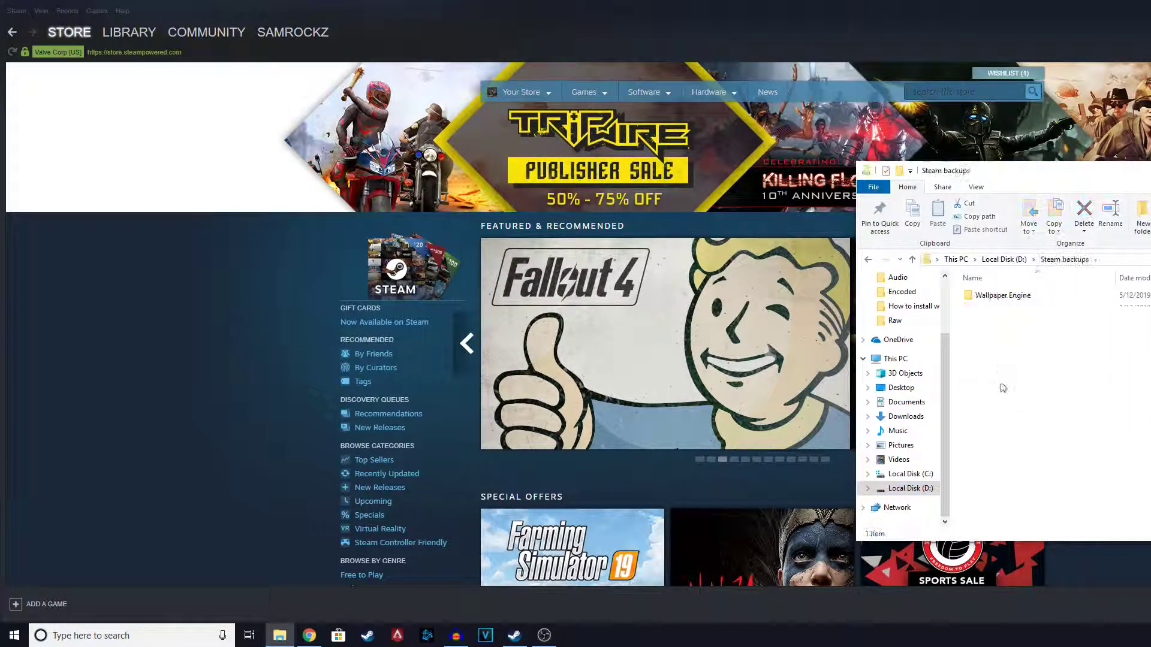
double_click(1021, 295)
double_click(1020, 295)
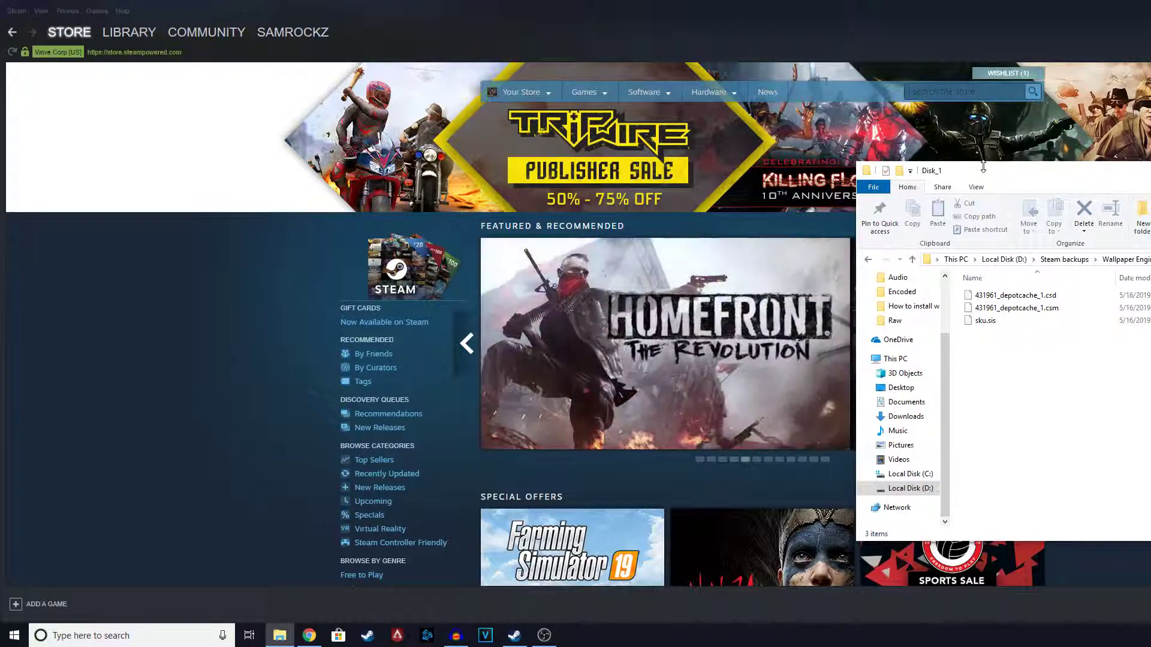
drag(1001, 179, 849, 176)
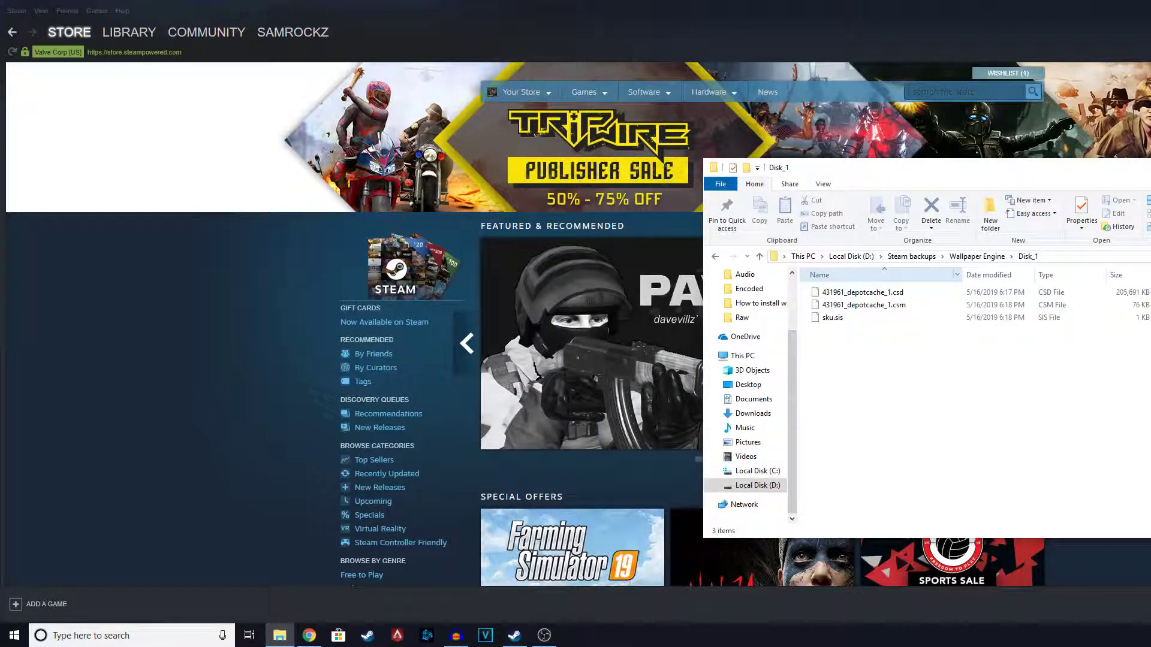
Step: Switch back to Steam and start restoring a previous backup, proceeding to the source folder choice
click(515, 635)
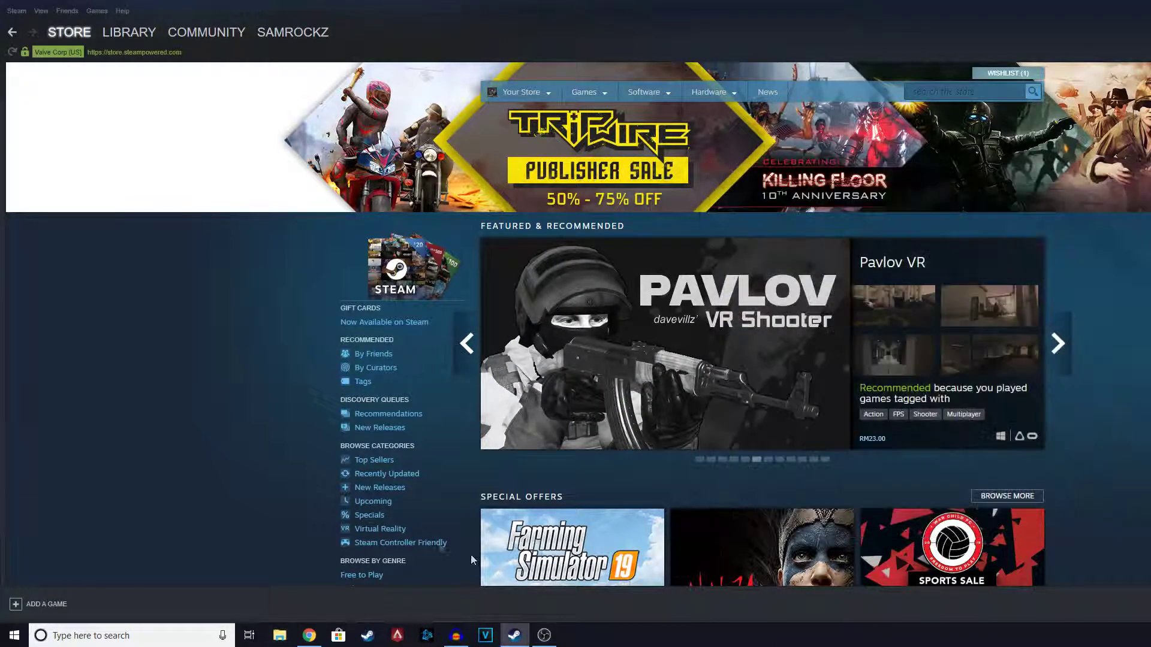
click(17, 11)
click(22, 378)
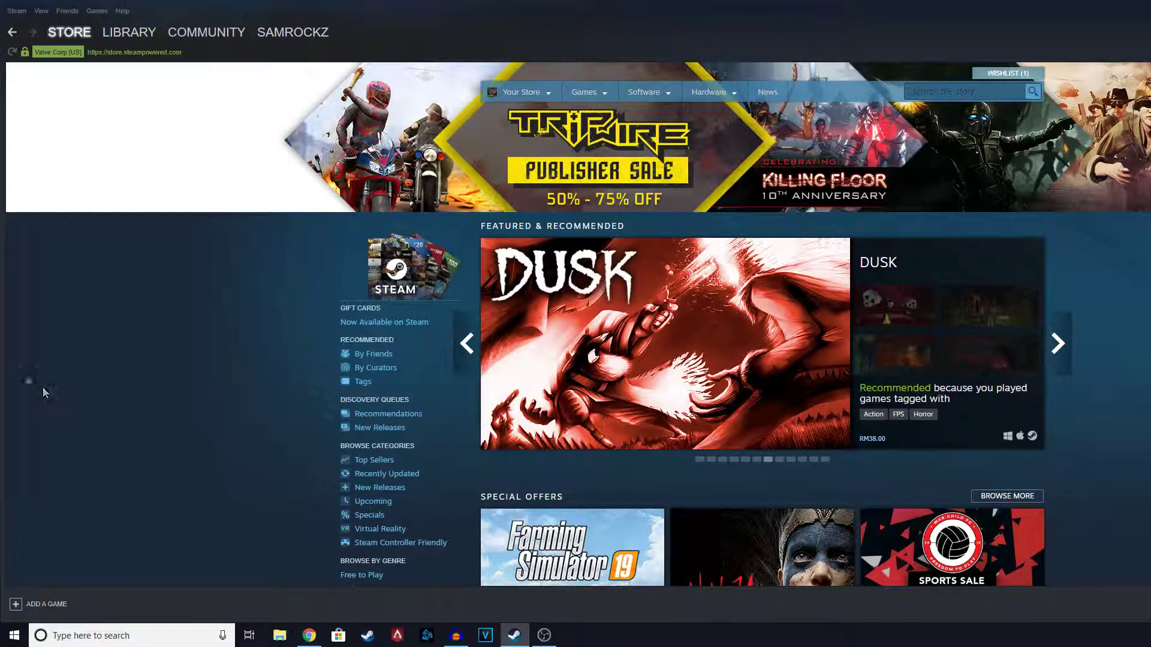
click(16, 12)
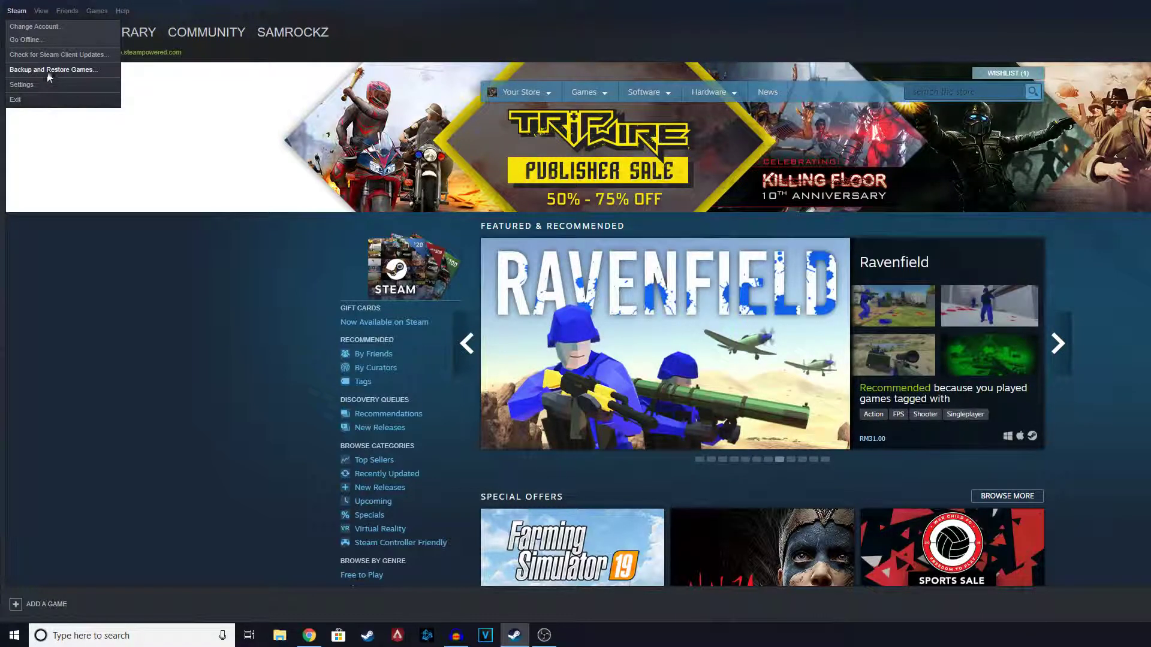
click(49, 71)
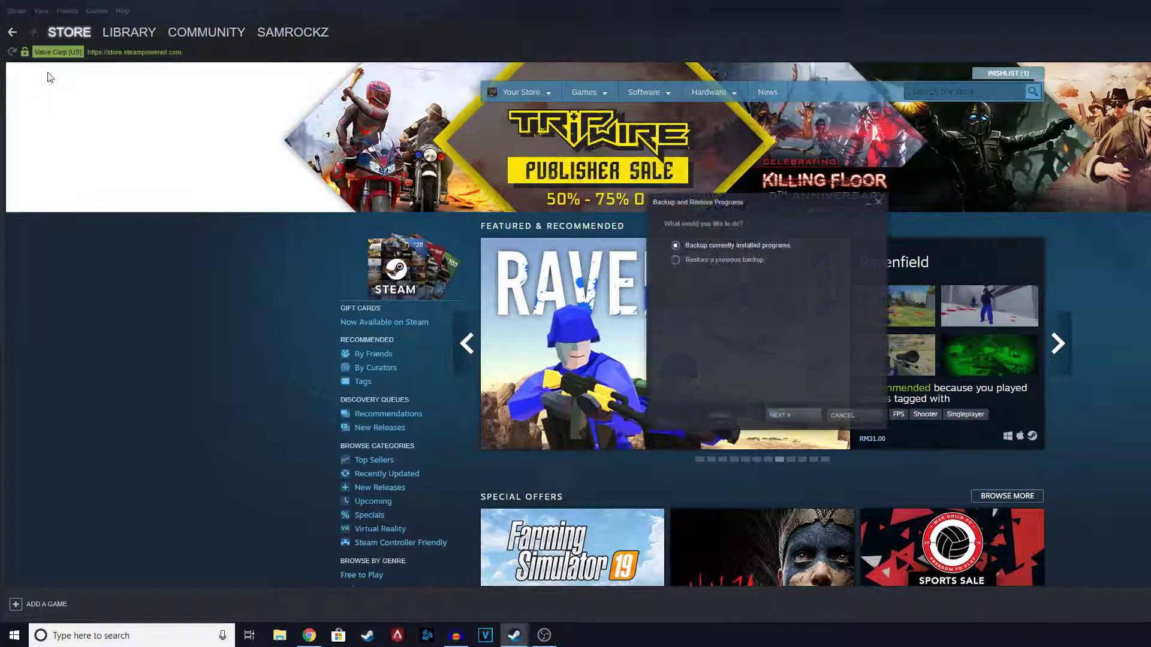
click(753, 260)
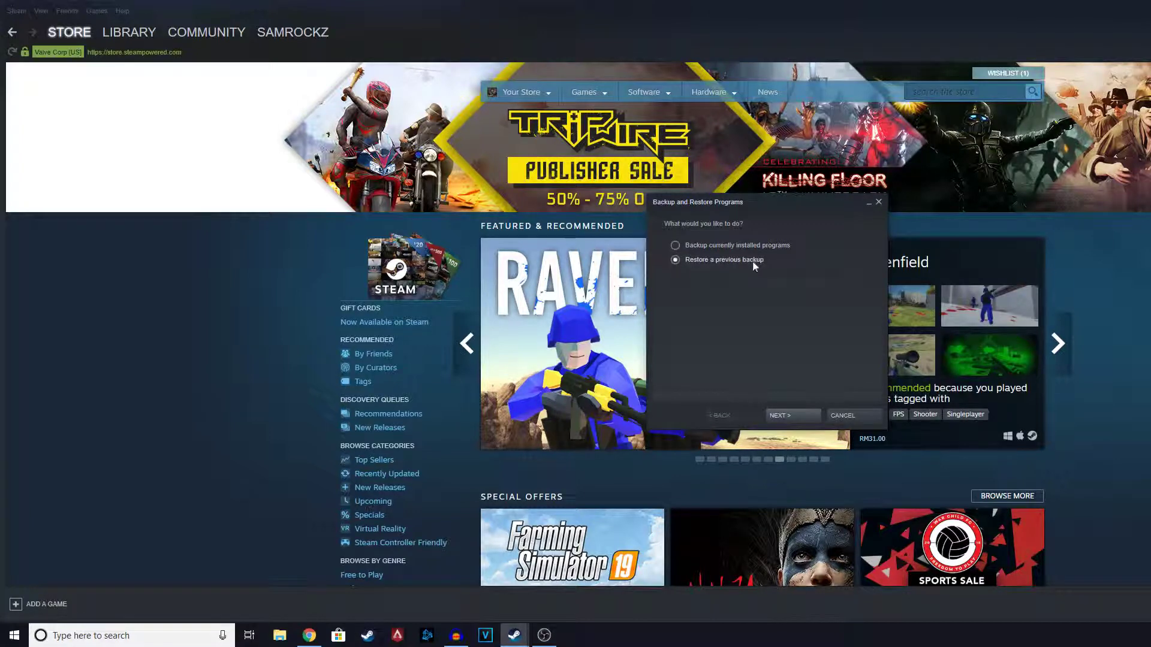
click(793, 417)
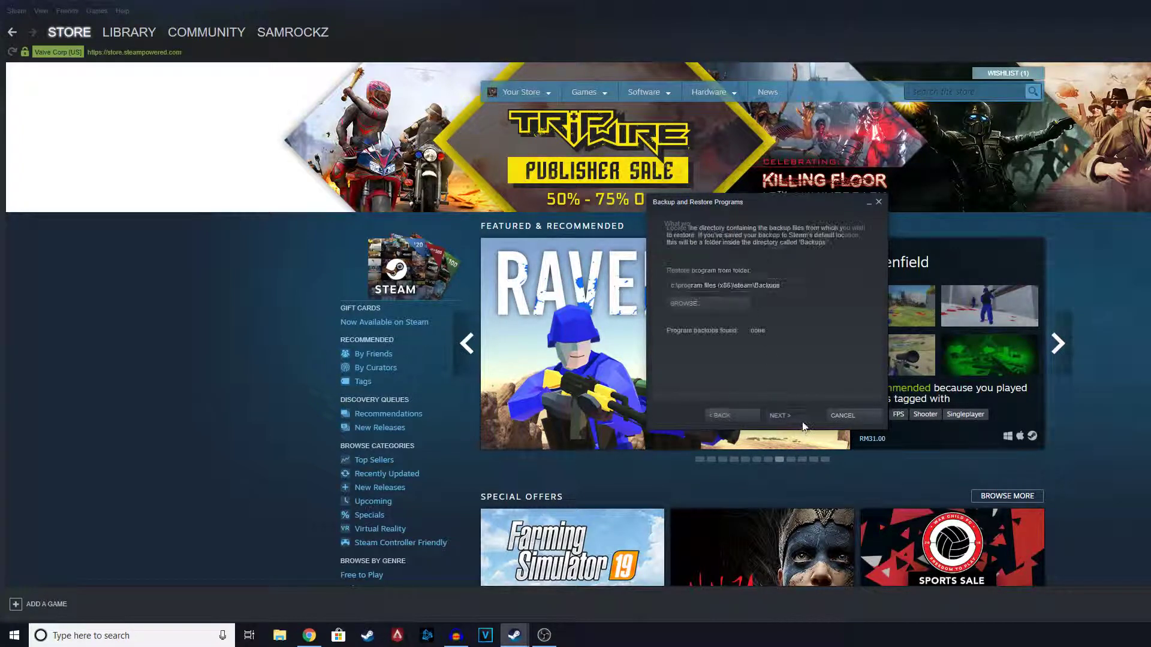
Step: Set the folder to restore from to D:\Steam backups\Wallpaper Engine
click(737, 307)
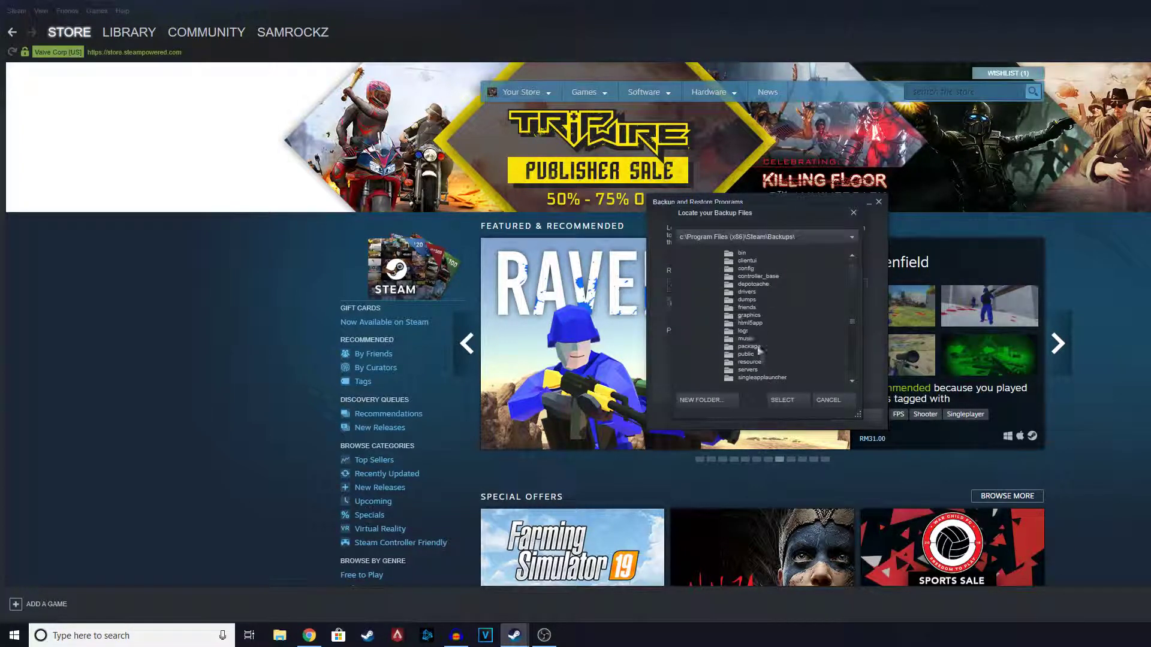
click(770, 238)
click(685, 265)
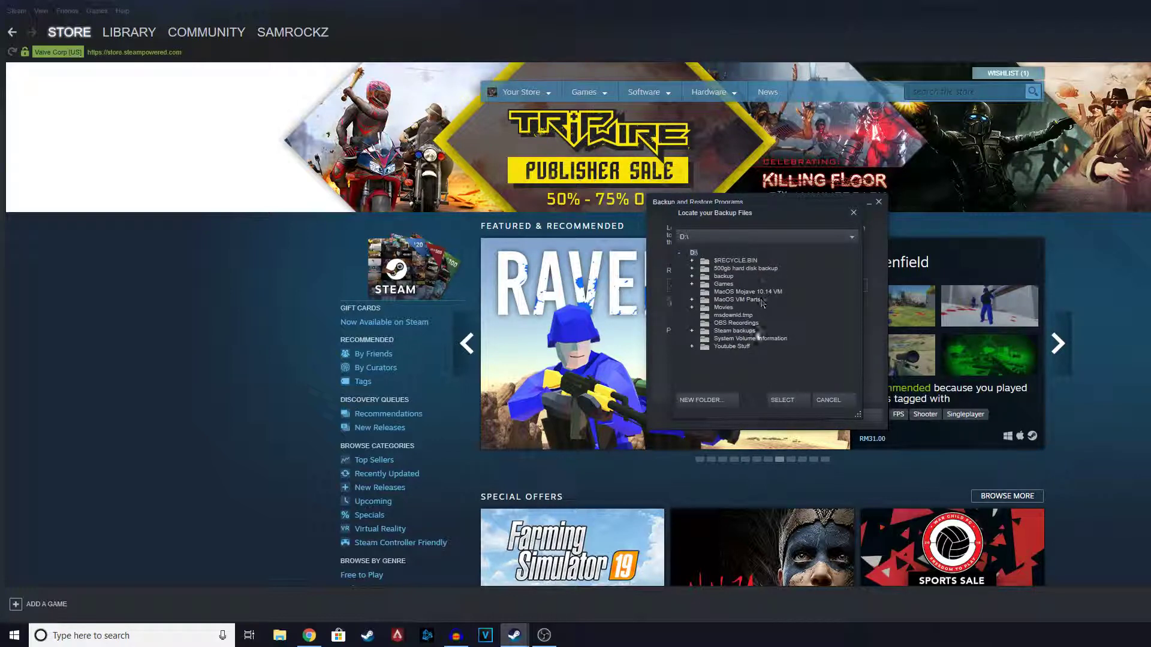
click(734, 331)
click(693, 332)
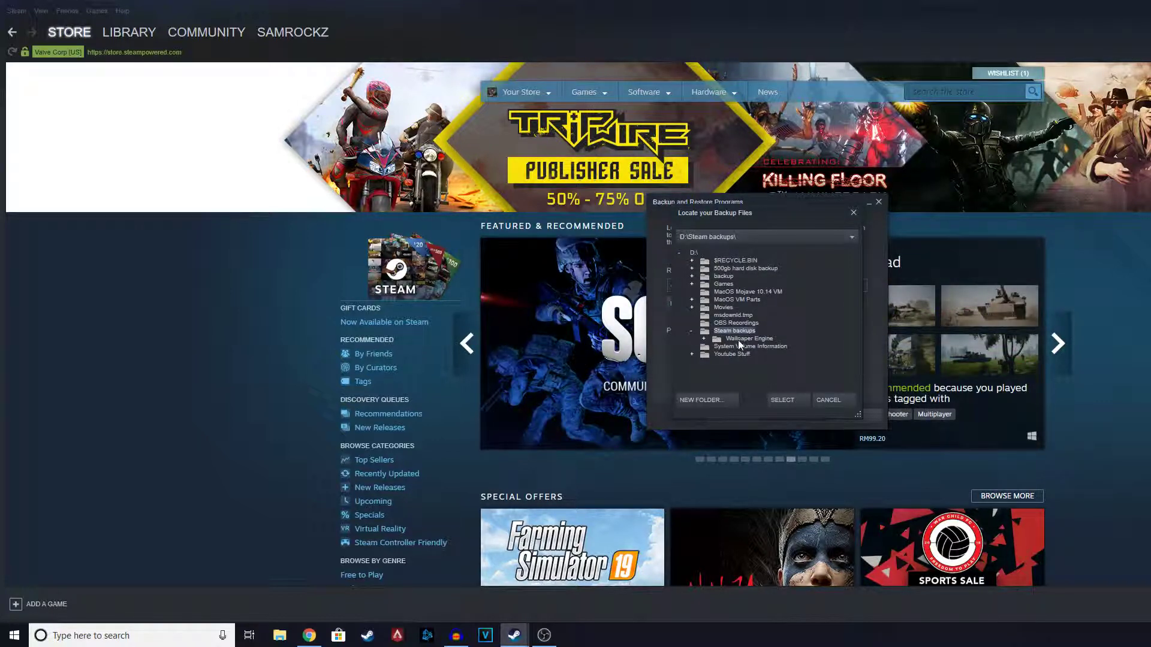
click(746, 340)
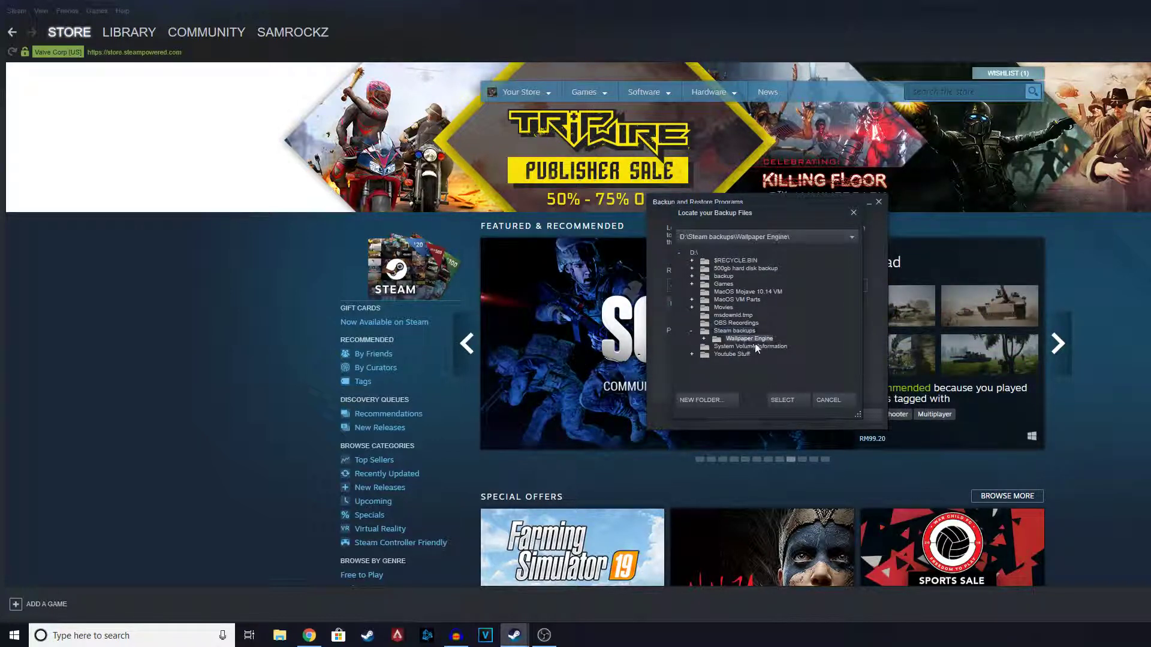
click(791, 400)
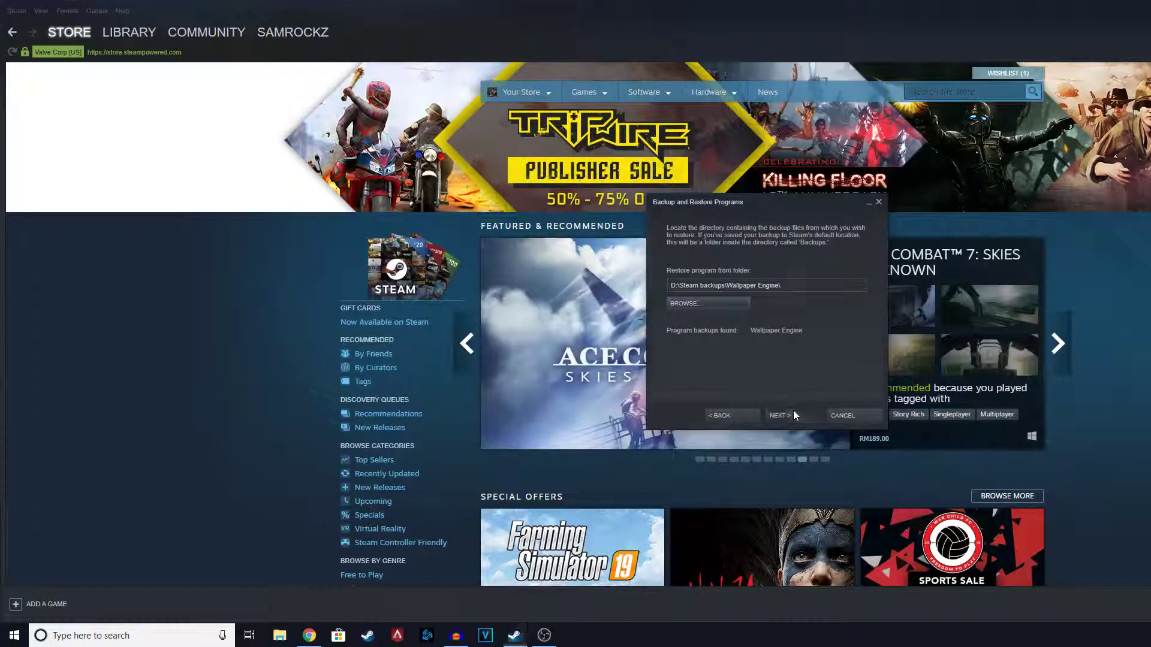
Step: Proceed with the Wallpaper Engine backup and start its installation without creating desktop or start menu shortcuts
click(795, 410)
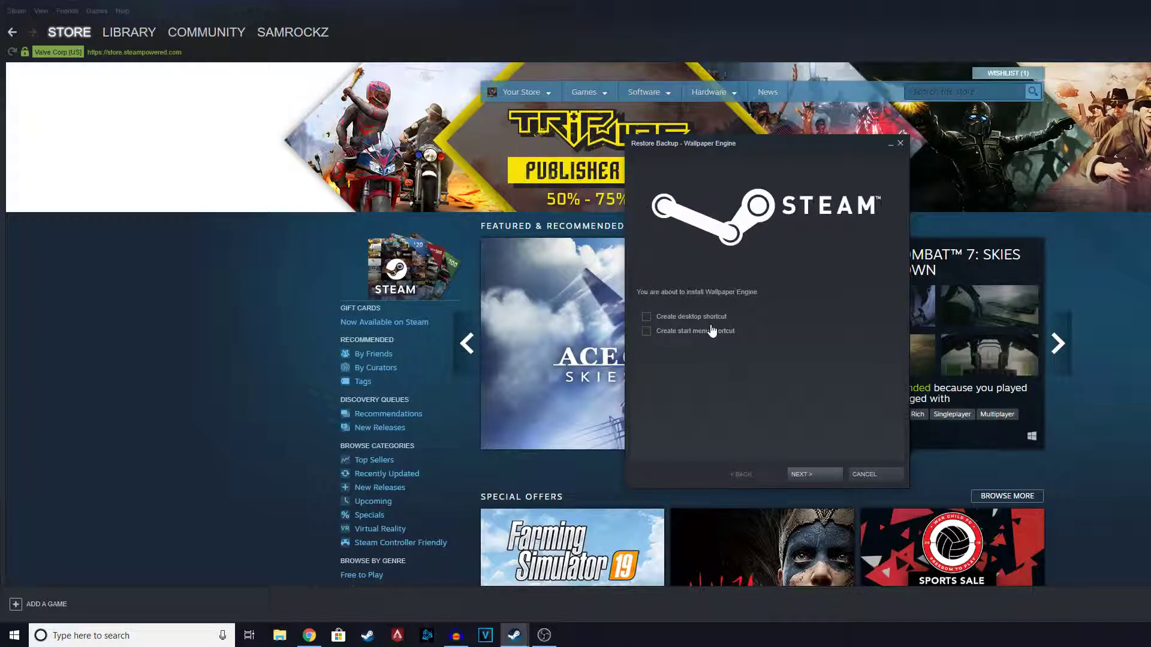
click(818, 478)
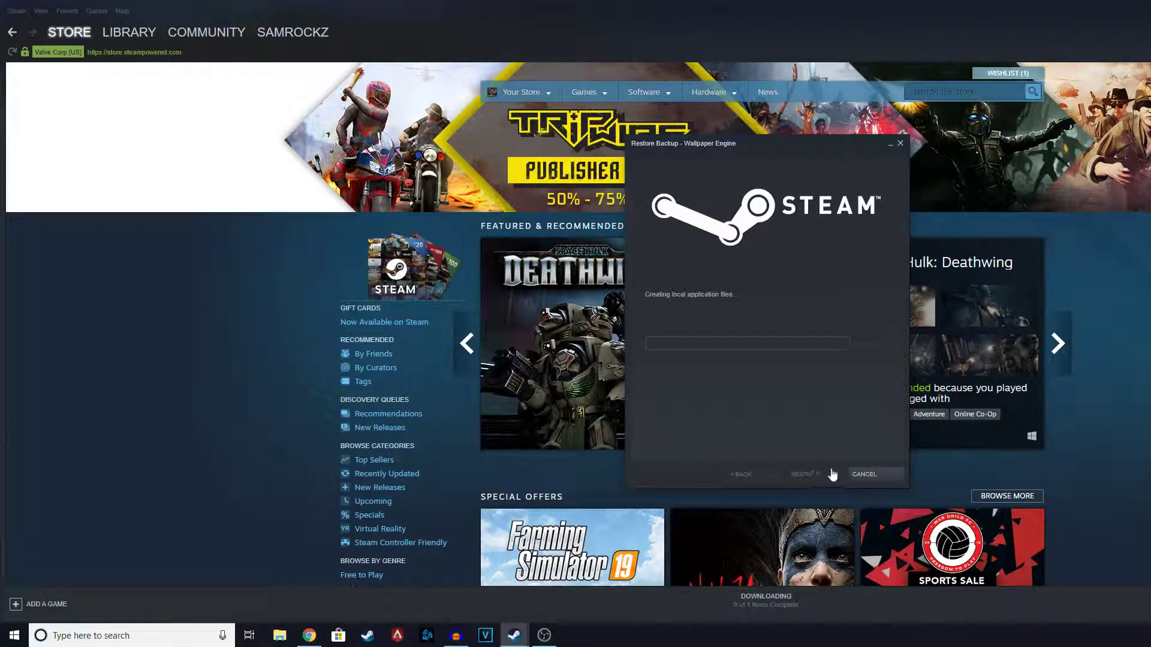